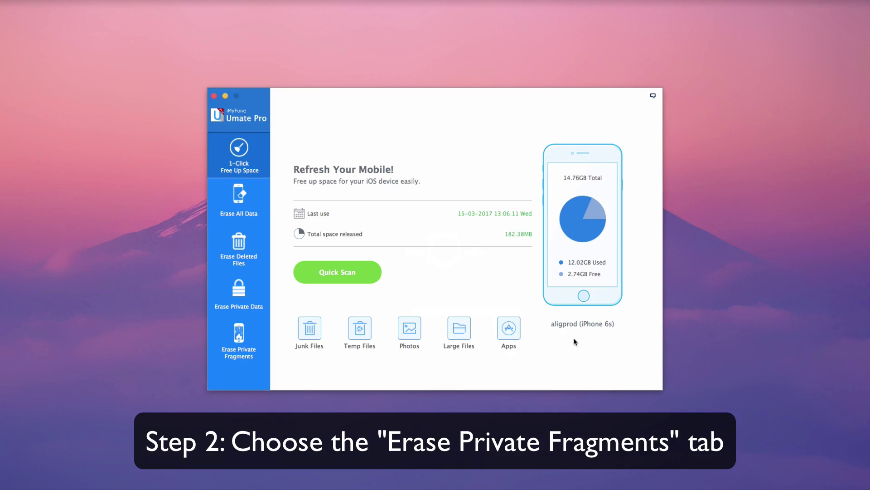
# Open the private fragments eraser and scan the iPhone for app fragments.
pyautogui.click(243, 340)
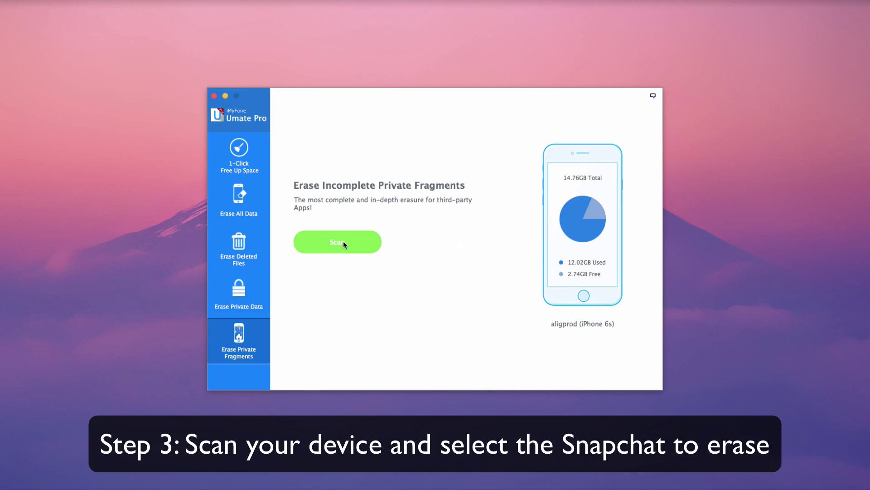
pyautogui.click(344, 240)
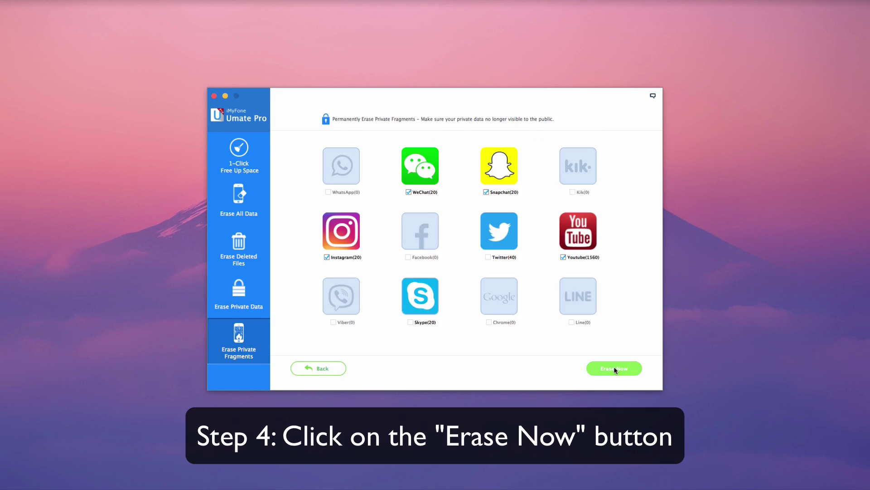
# Confirm erasure with 'delete' to wipe the WeChat, Snapchat, Instagram and YouTube fragments.
pyautogui.click(615, 367)
pyautogui.click(487, 278)
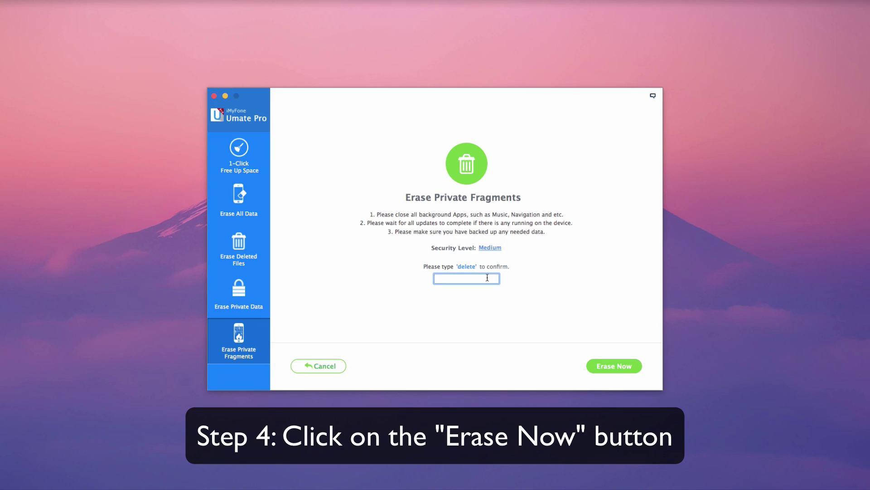
pyautogui.write('delete')
pyautogui.click(614, 366)
pyautogui.click(467, 273)
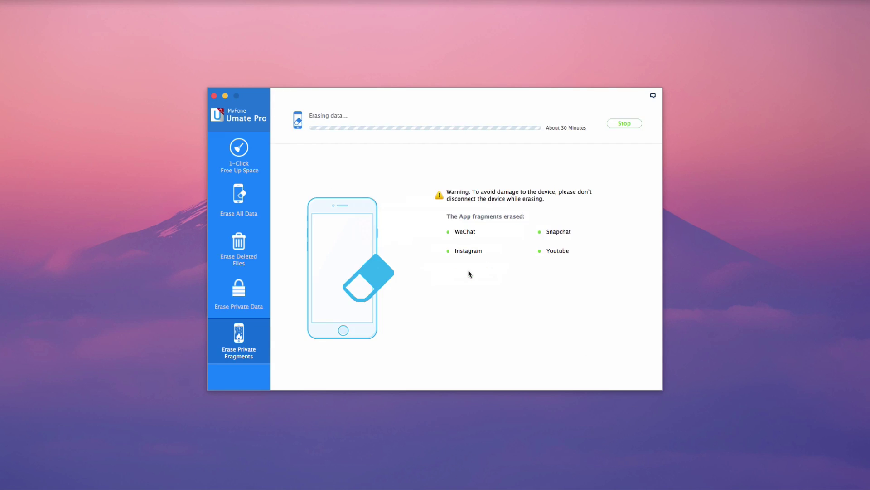